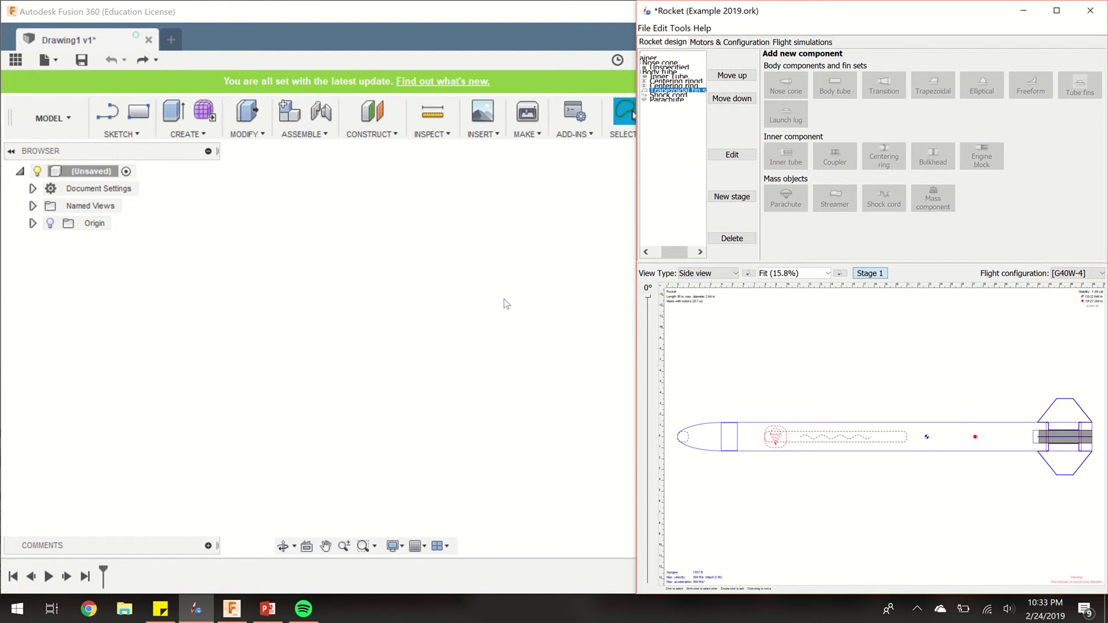
# - Open the centering ring's configuration in the rocket design and move its window so the ring's dimensions can be read
pyautogui.doubleClick(692, 86)
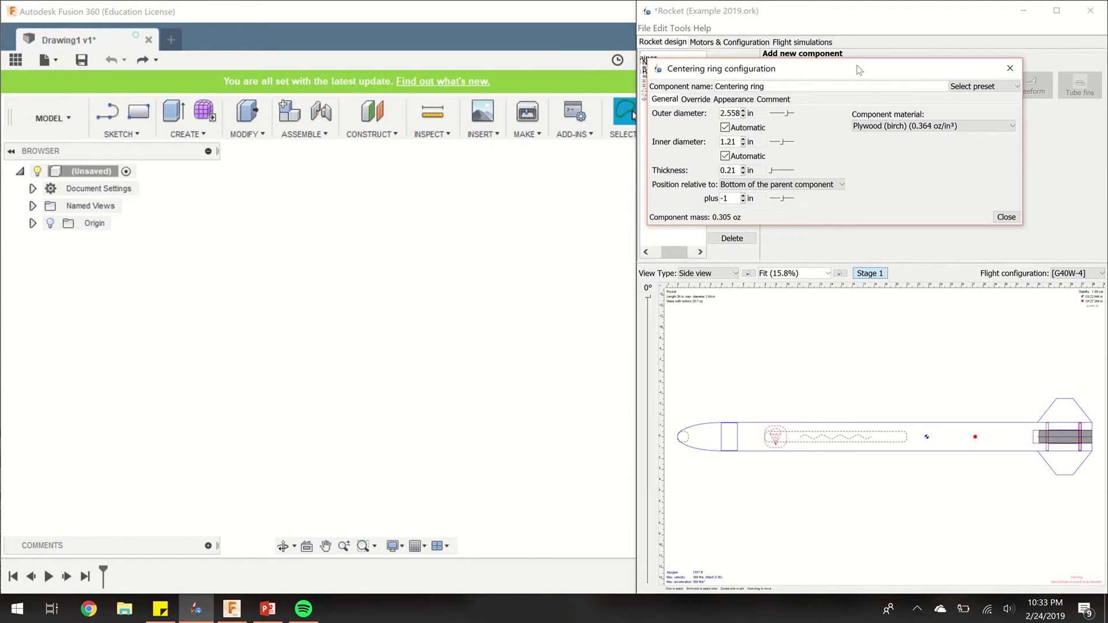
pyautogui.moveTo(859, 64); pyautogui.dragTo(892, 123)
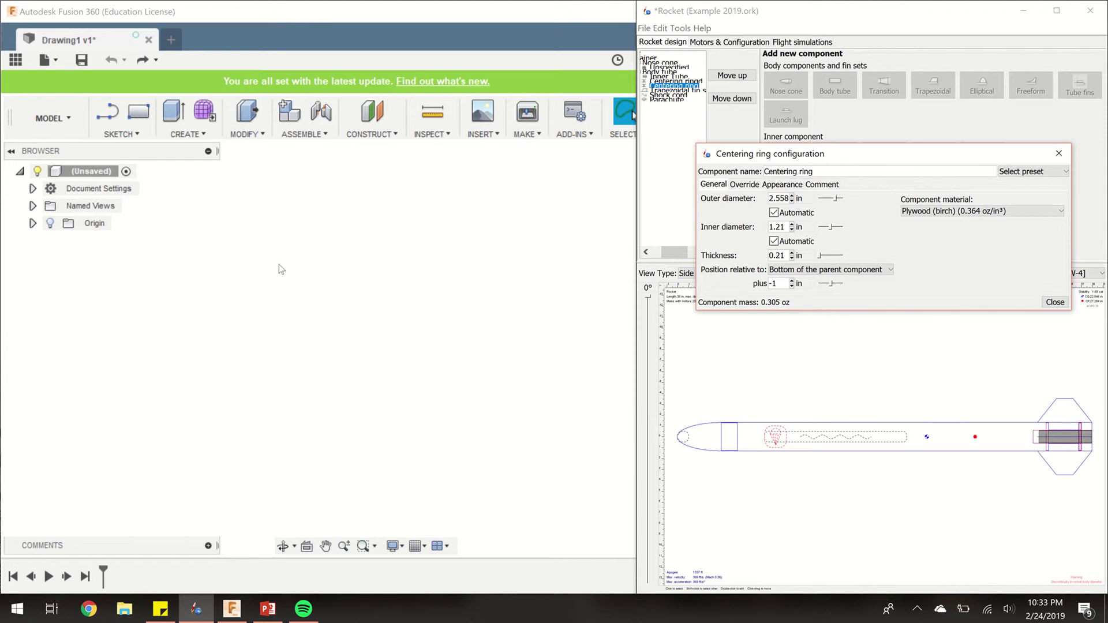
# - Switch to Fusion 360 and start a new sketch on the front plane, with the origin centred in view
pyautogui.click(134, 134)
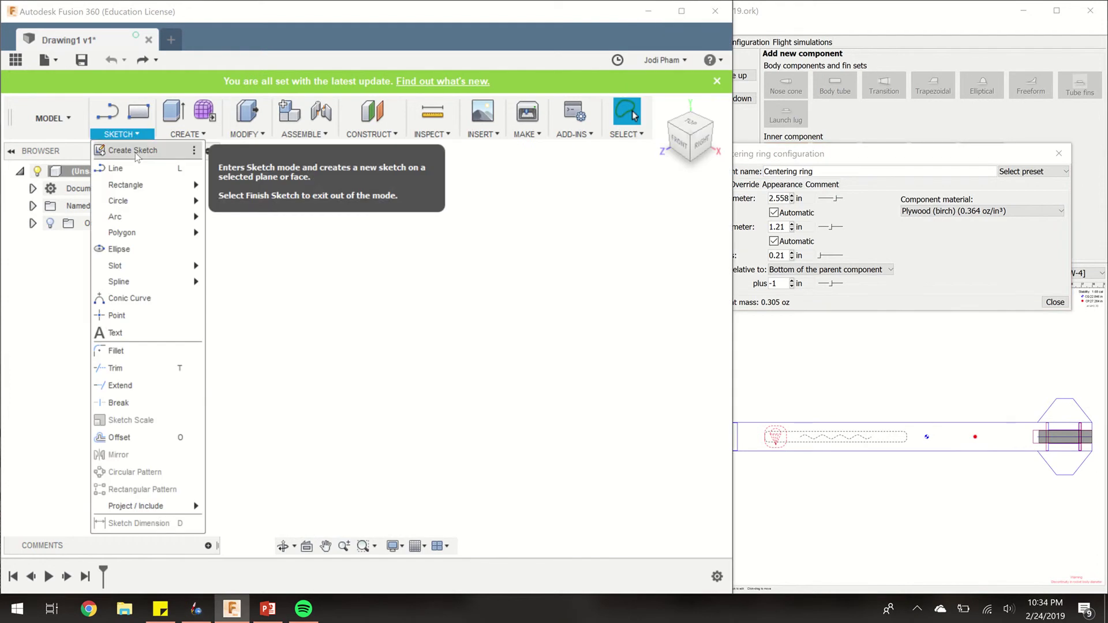
pyautogui.click(136, 152)
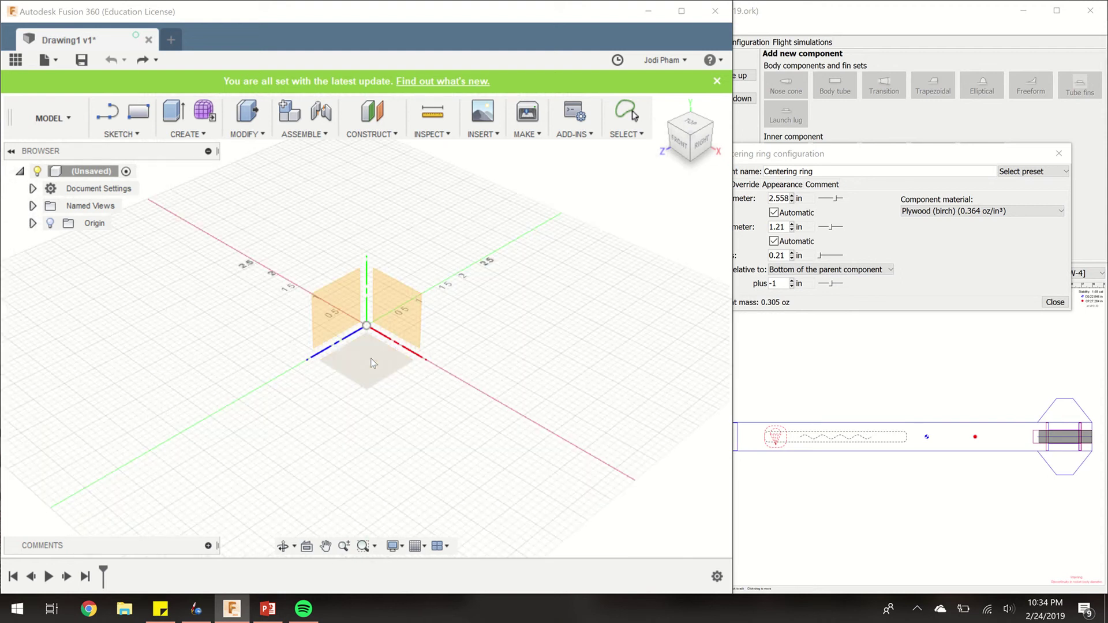
pyautogui.click(405, 314)
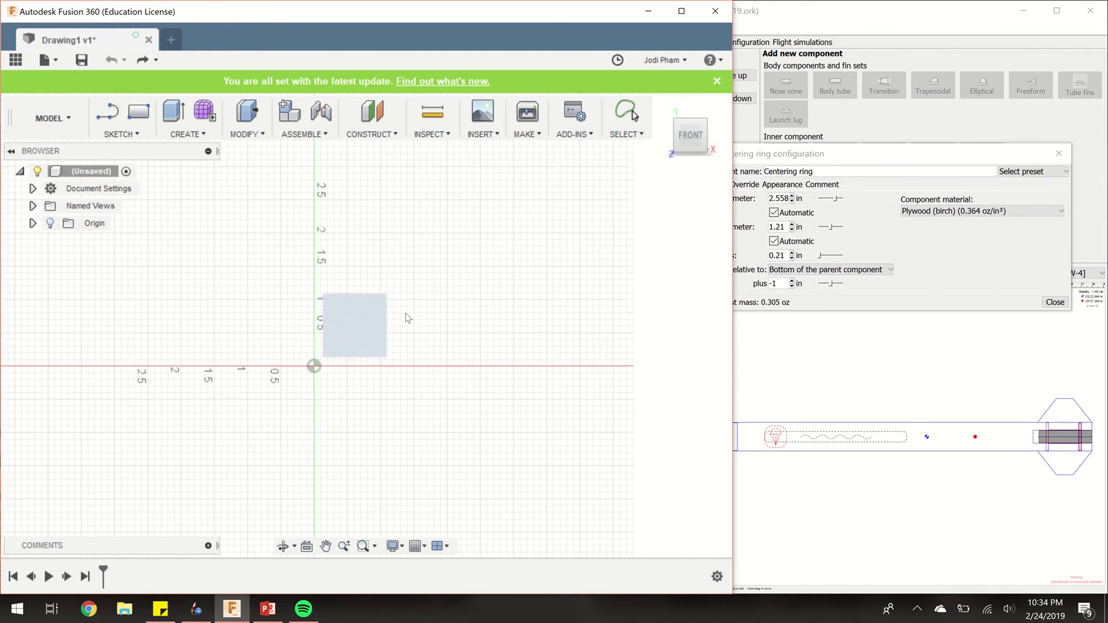
pyautogui.click(326, 546)
pyautogui.moveTo(304, 369)
pyautogui.mouseDown()
pyautogui.moveTo(305, 356)
pyautogui.moveTo(265, 329)
pyautogui.moveTo(219, 370)
pyautogui.moveTo(341, 339)
pyautogui.moveTo(312, 347)
pyautogui.mouseUp()
pyautogui.click(344, 546)
pyautogui.moveTo(339, 312); pyautogui.dragTo(336, 325)
pyautogui.click(326, 546)
pyautogui.moveTo(312, 411); pyautogui.dragTo(330, 414)
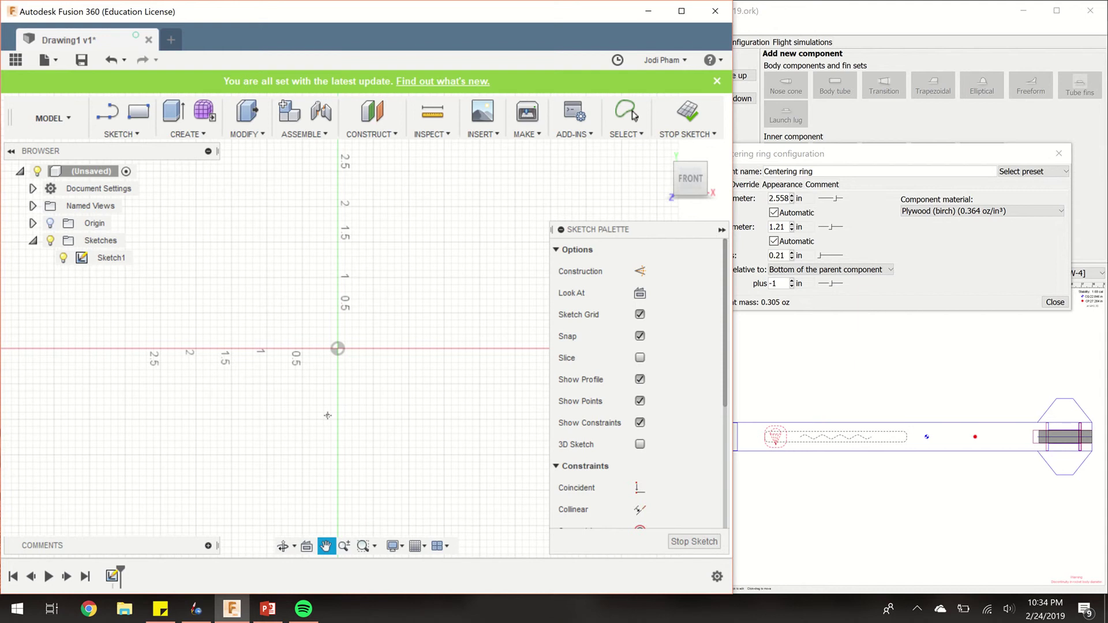
# - Sketch the ring's inner circle centred on the origin with a diameter of 1.21+0.01 in
pyautogui.click(138, 135)
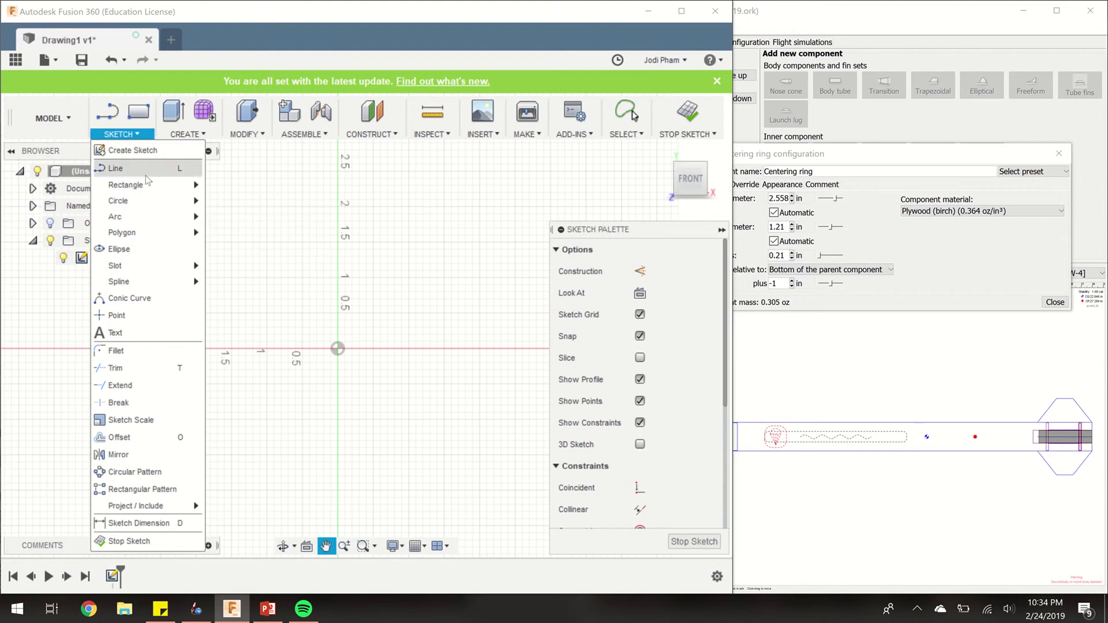
pyautogui.moveTo(158, 202)
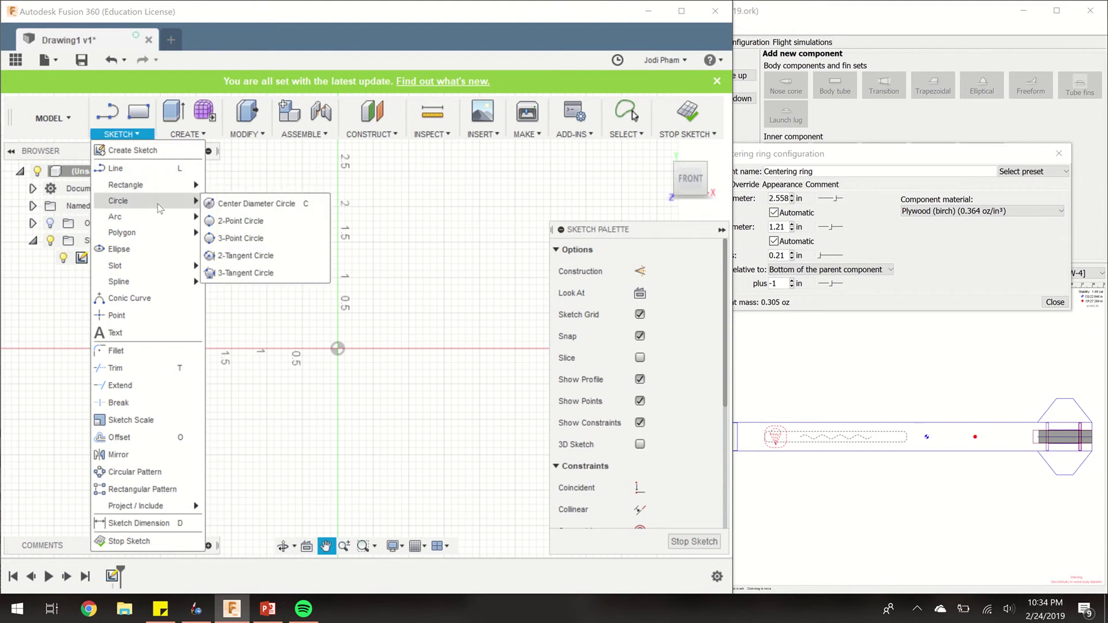
pyautogui.click(293, 209)
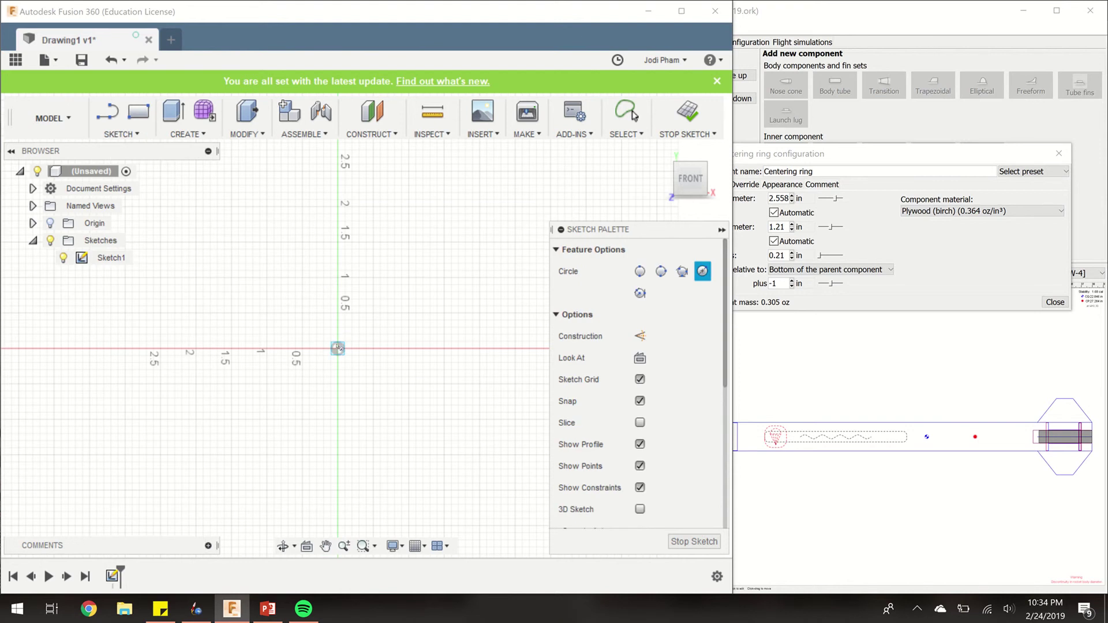
pyautogui.click(882, 235)
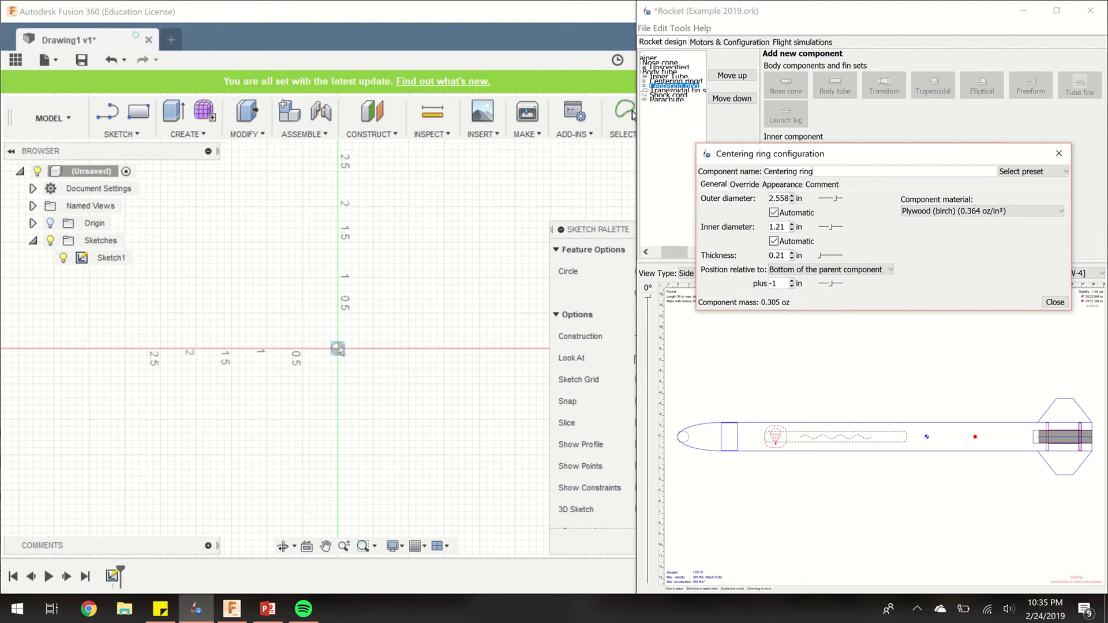
pyautogui.click(339, 351)
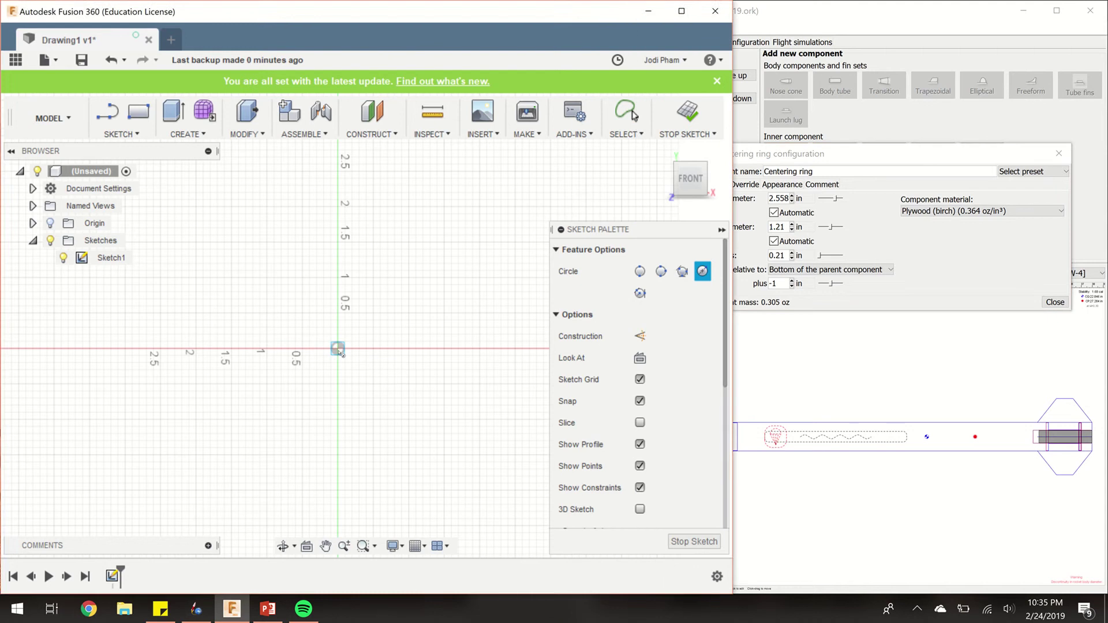
pyautogui.click(340, 351)
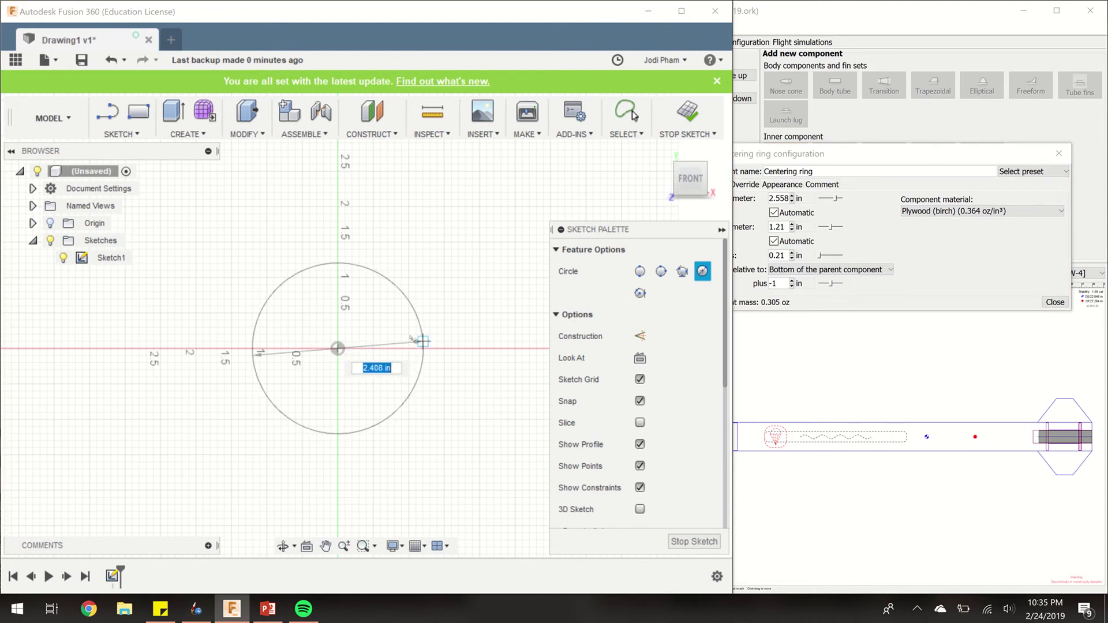
pyautogui.write('1.21')
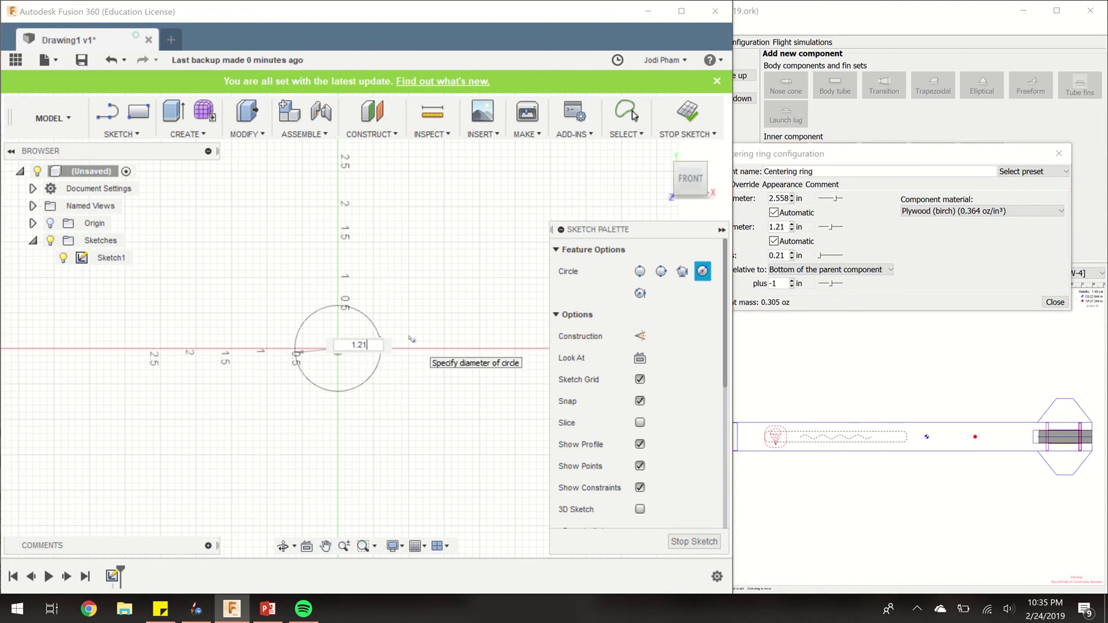
pyautogui.write('+0.01')
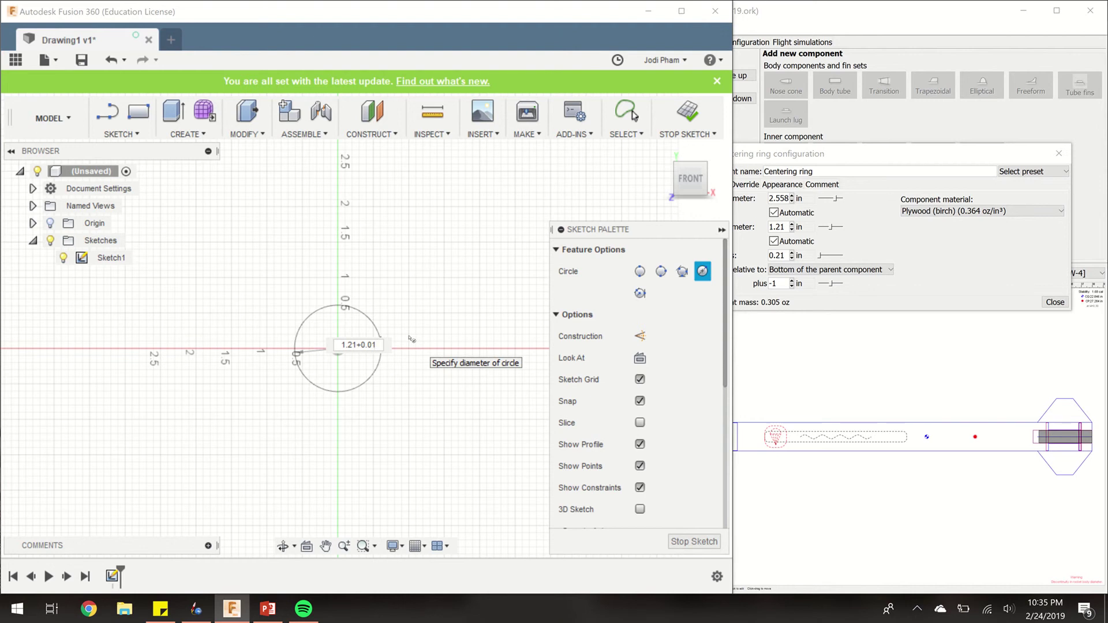
pyautogui.press('Tab')
pyautogui.press('Return')
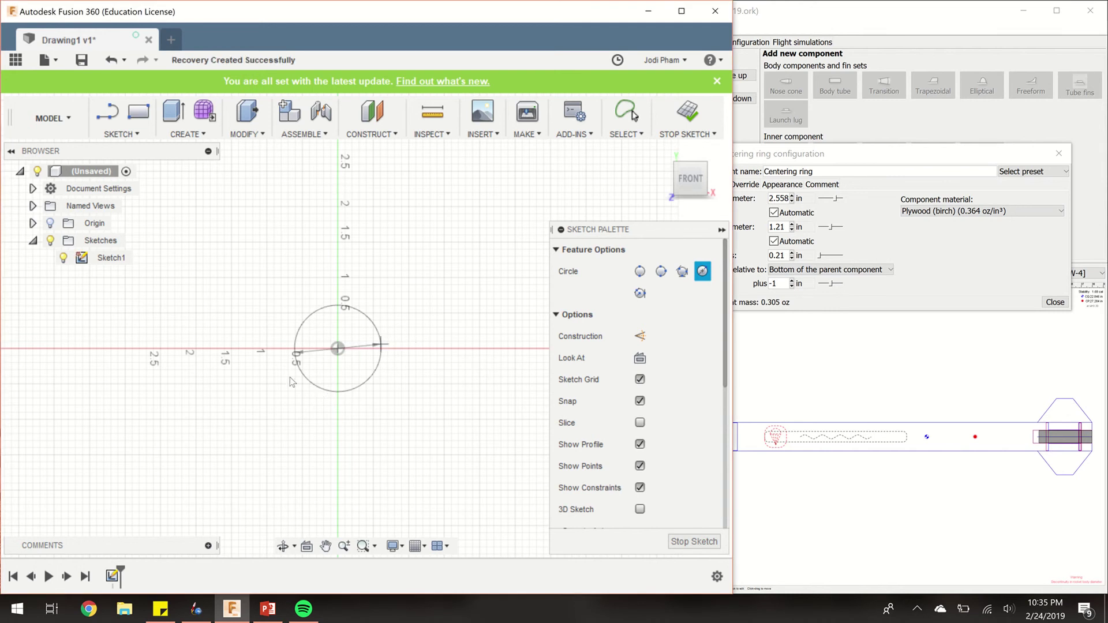
pyautogui.press('Escape')
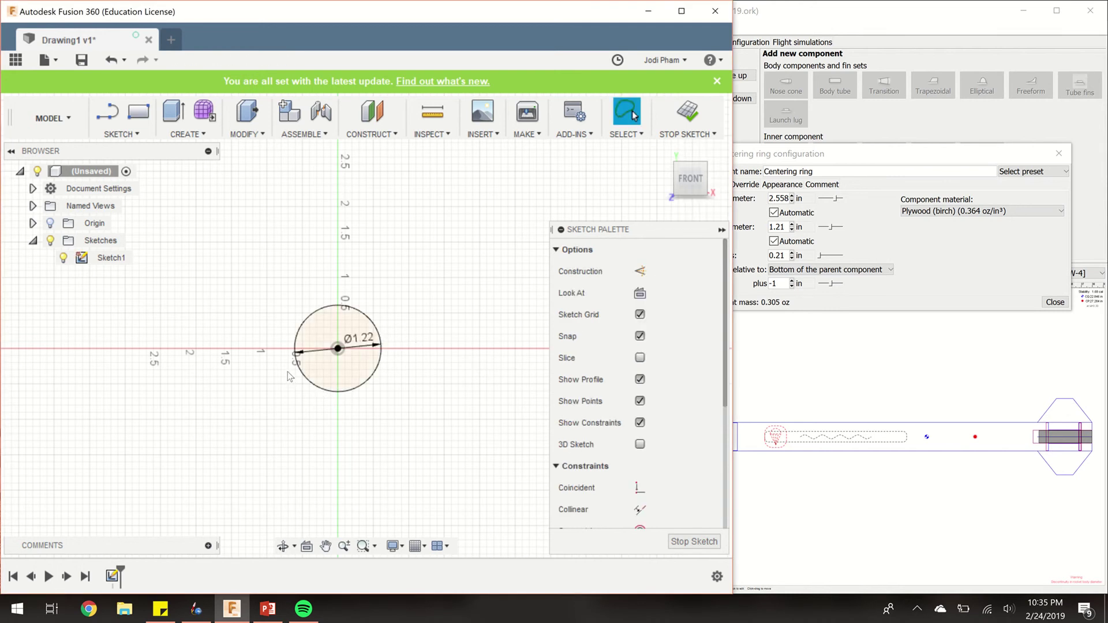
# - Sketch the ring's outer circle centred on the origin with a diameter of 2.558-0.01 in, and move its dimension clear of the inner one
pyautogui.click(755, 202)
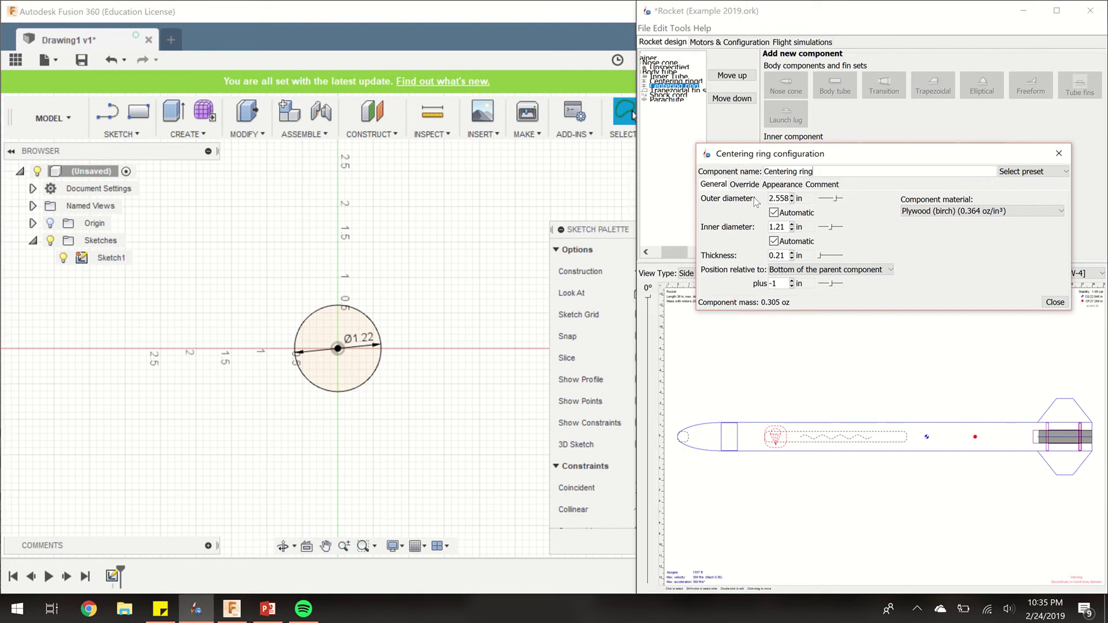
pyautogui.click(133, 138)
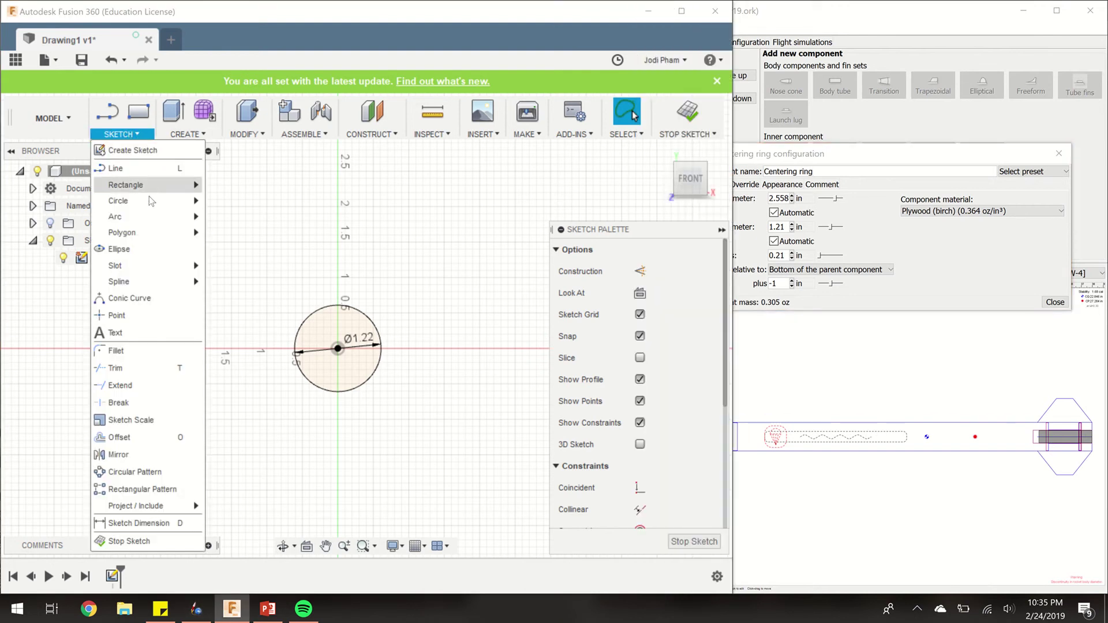
pyautogui.moveTo(149, 199)
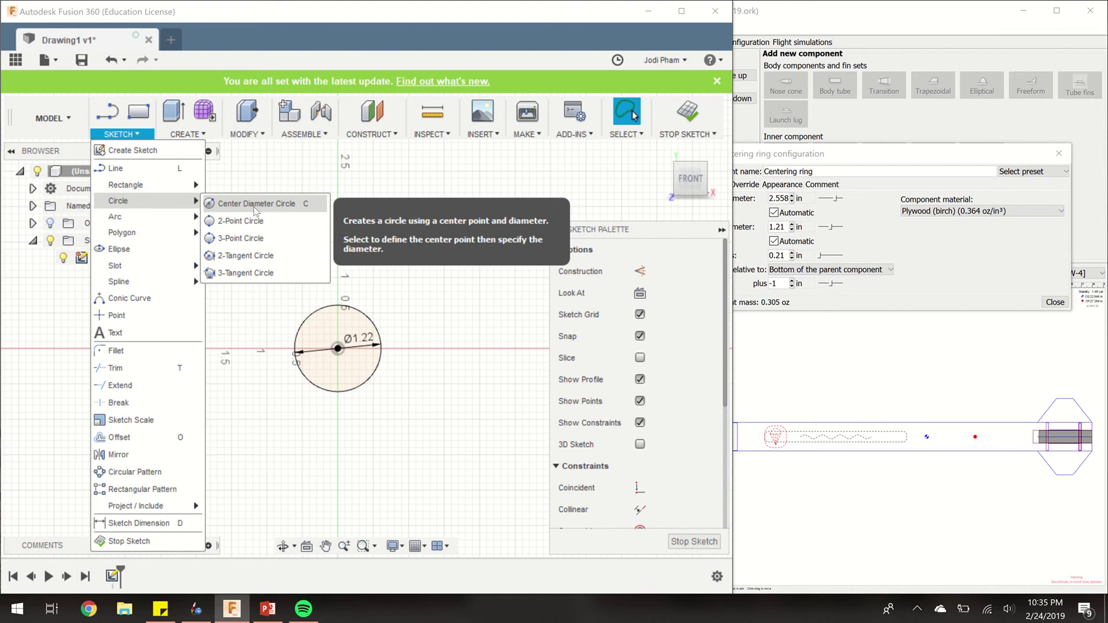
pyautogui.click(276, 208)
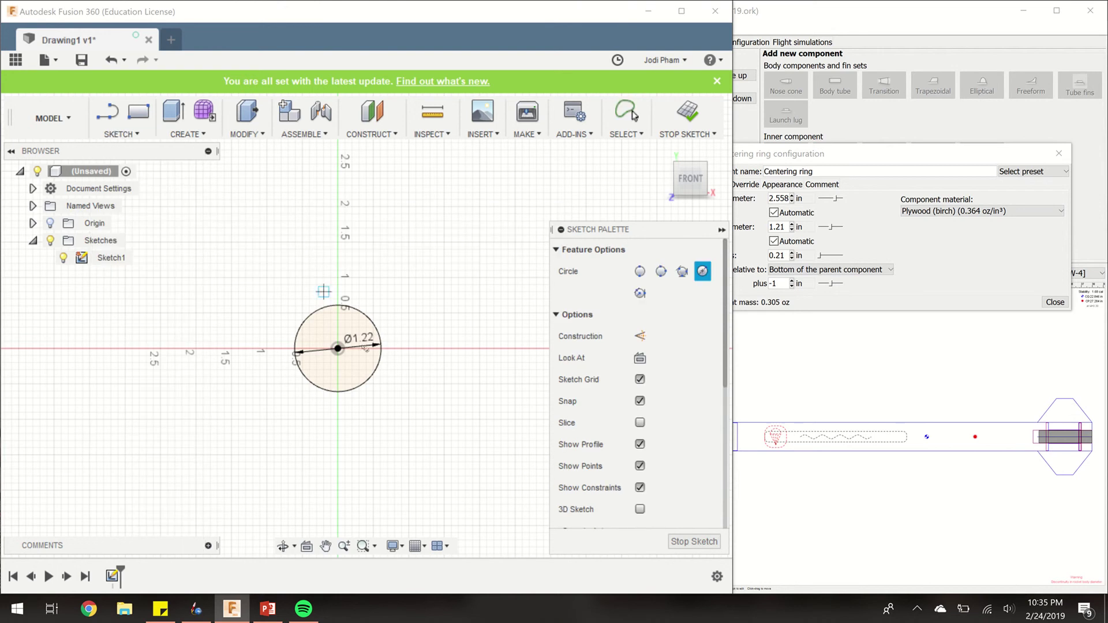
pyautogui.click(338, 348)
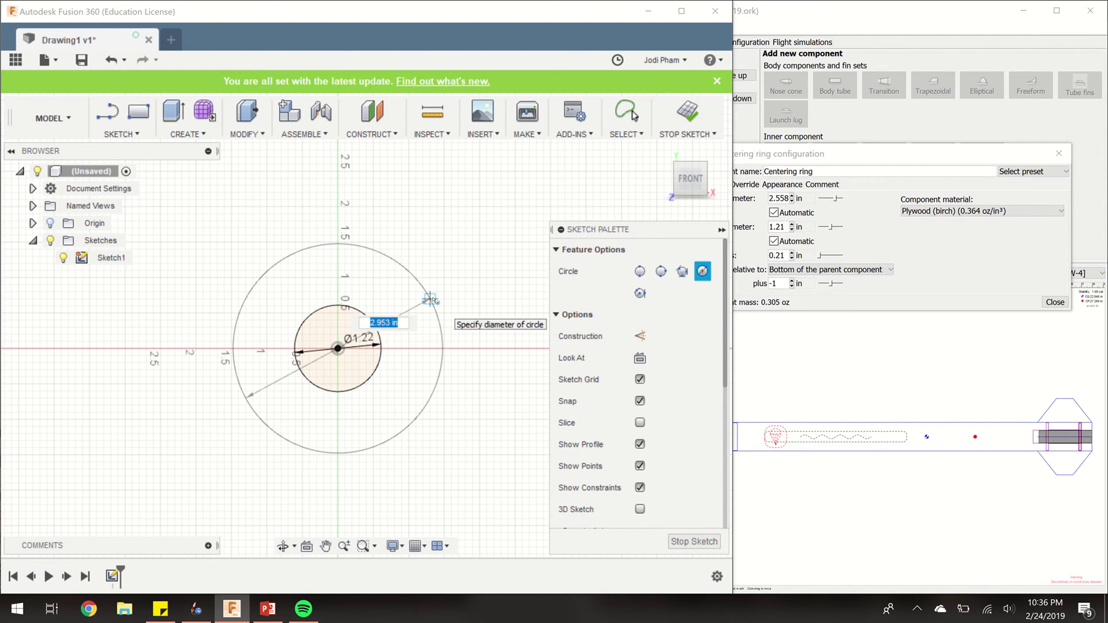
pyautogui.write('2.558')
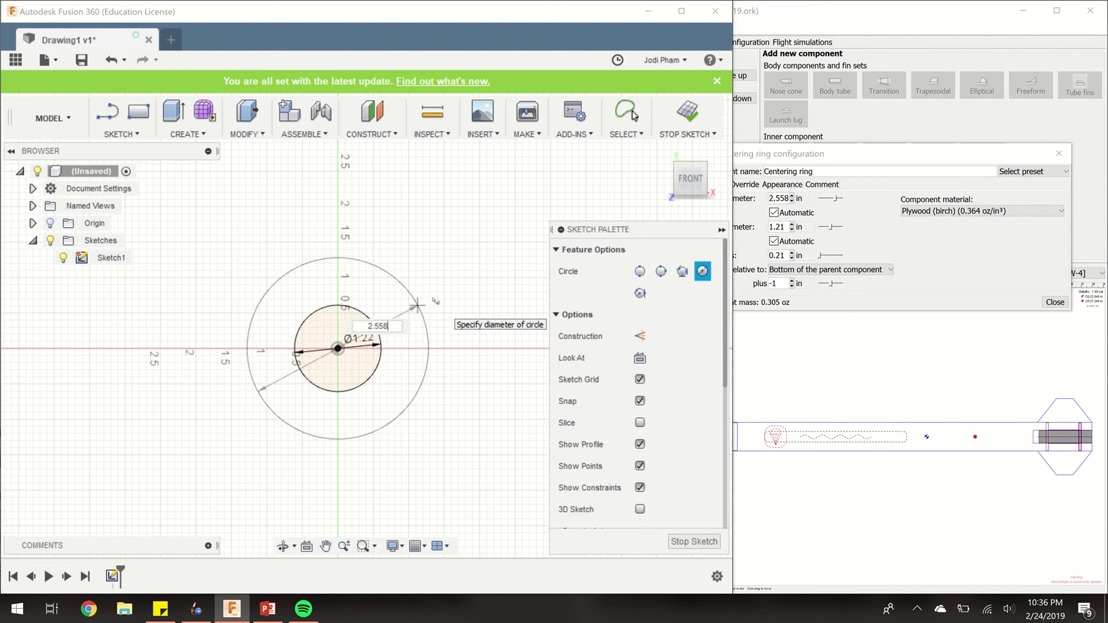
pyautogui.write('-0.01')
pyautogui.press('Tab')
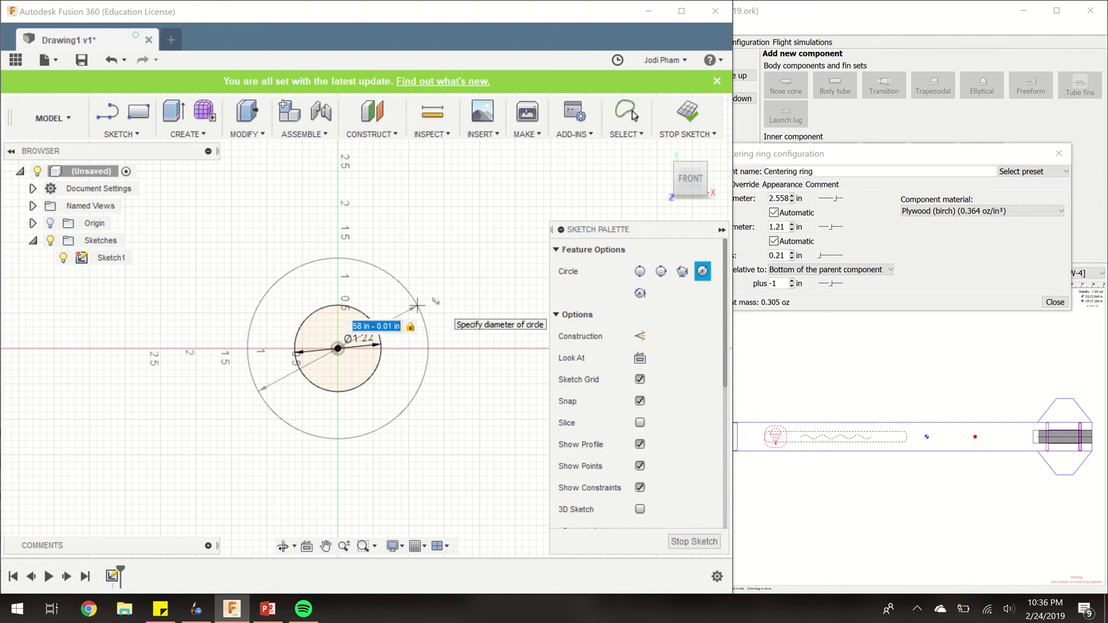
pyautogui.press('Return')
pyautogui.press('Escape')
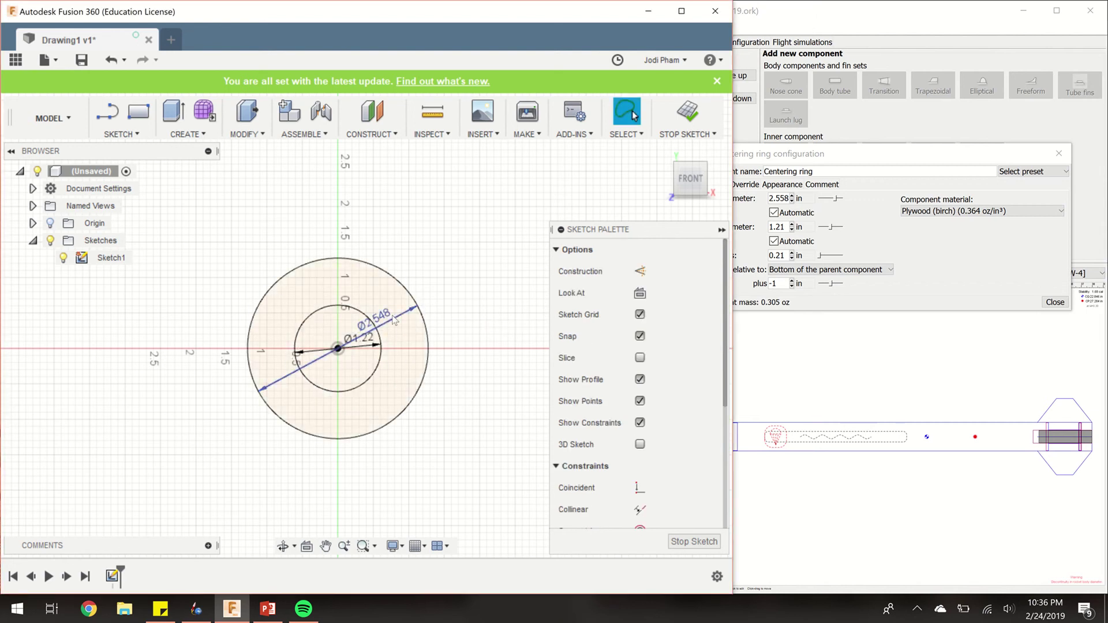
pyautogui.moveTo(408, 317); pyautogui.dragTo(381, 422)
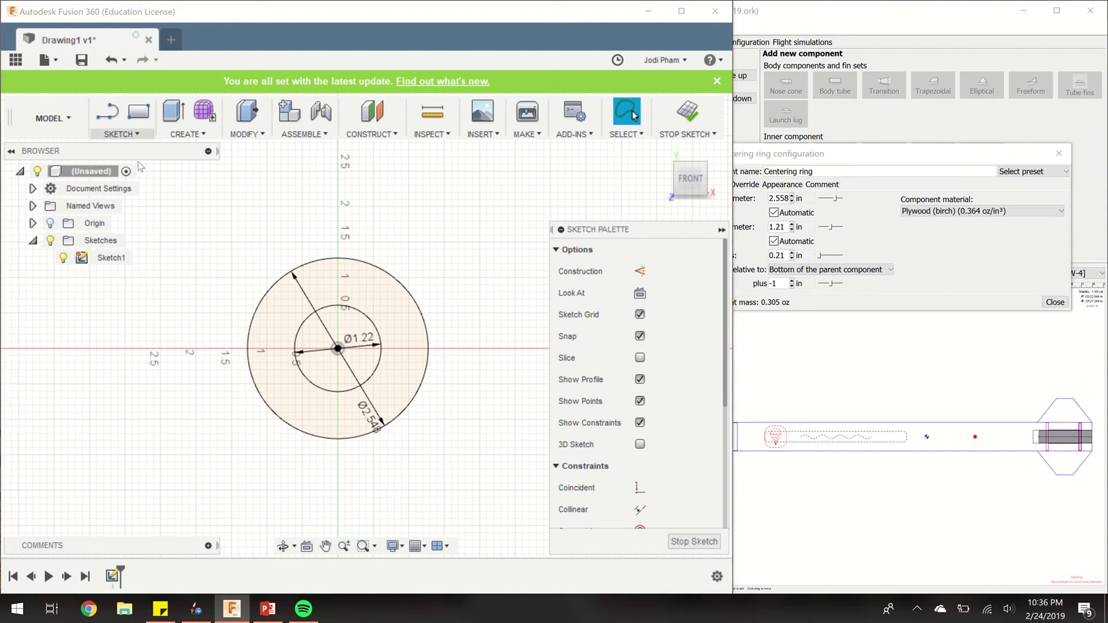
pyautogui.moveTo(155, 202)
pyautogui.click(245, 205)
pyautogui.click(437, 235)
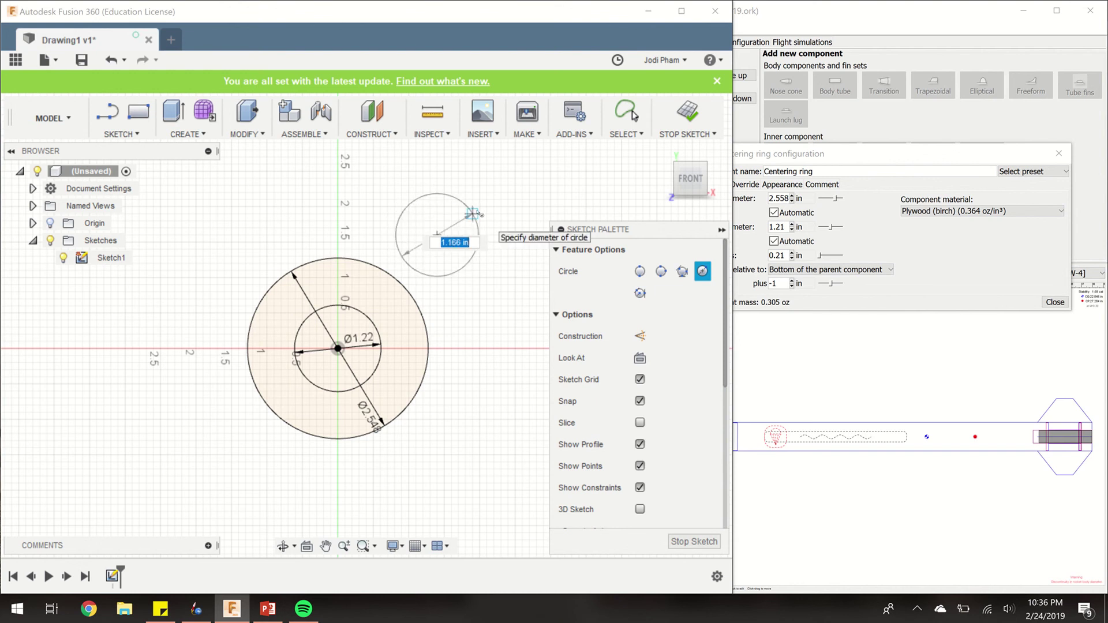
pyautogui.press('Escape')
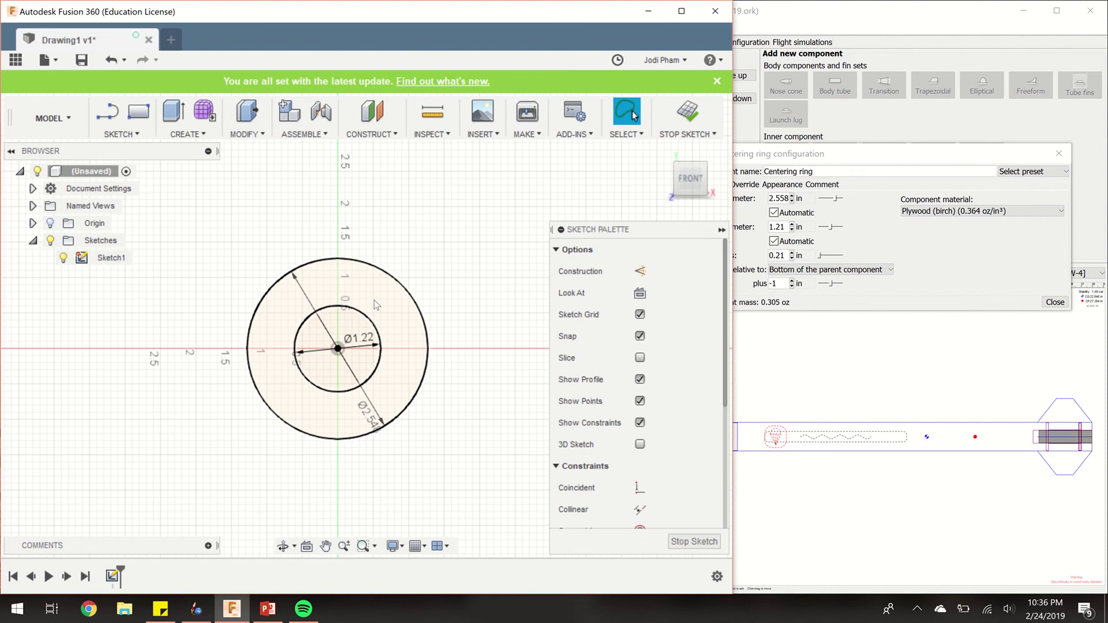
# - Finish the sketch and save it as a DXF file named "Centering Ring Example 1" in the BYU Rocketry 2018 folder
pyautogui.click(688, 119)
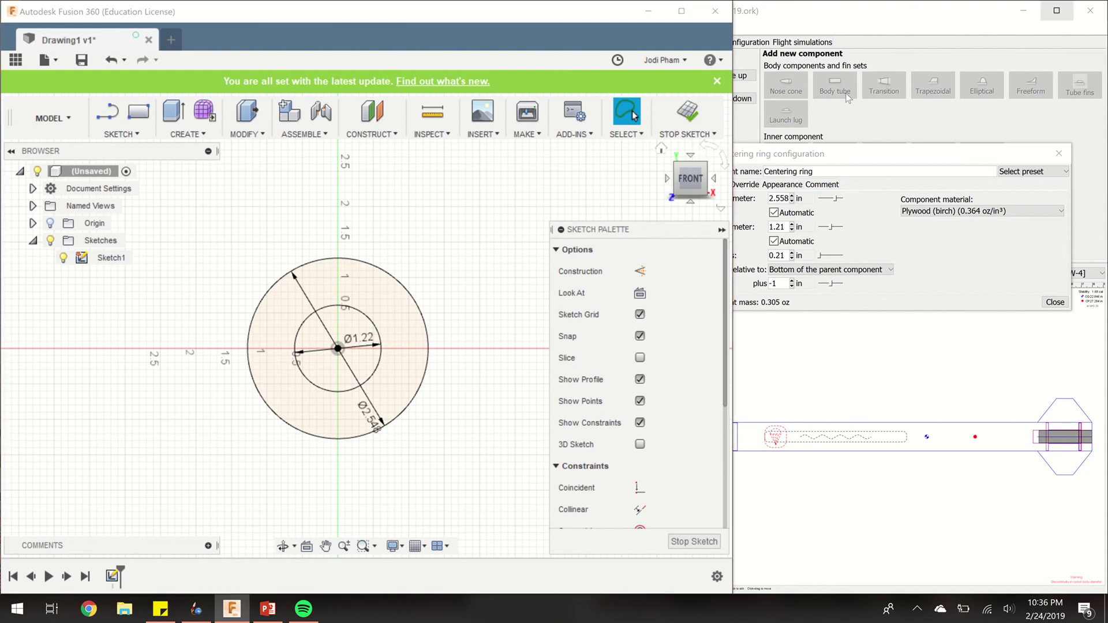
pyautogui.click(689, 118)
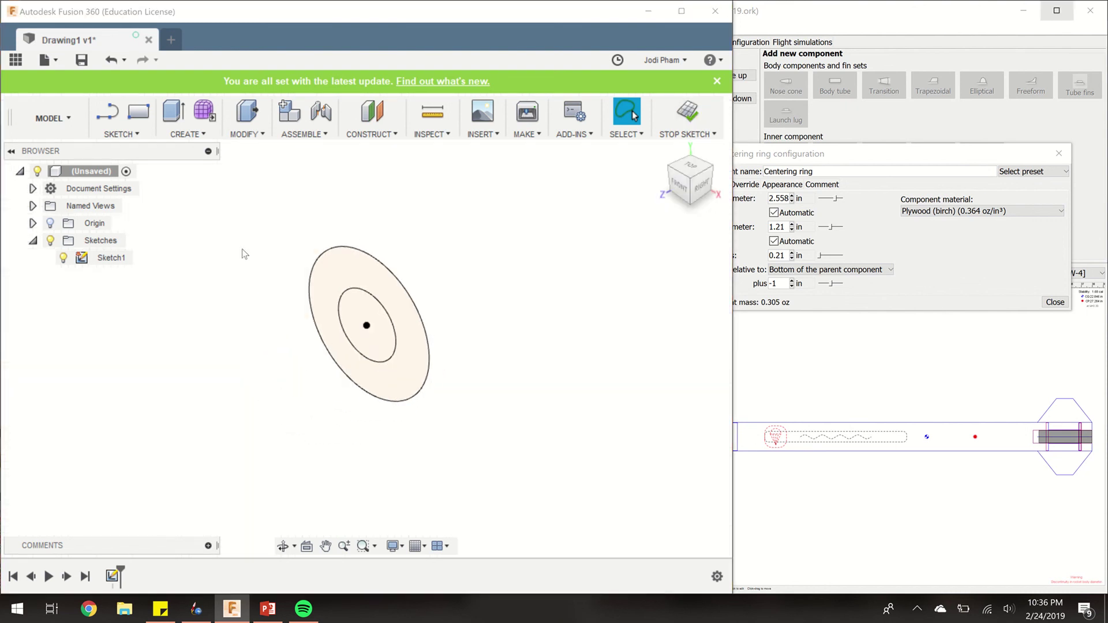
pyautogui.click(33, 245)
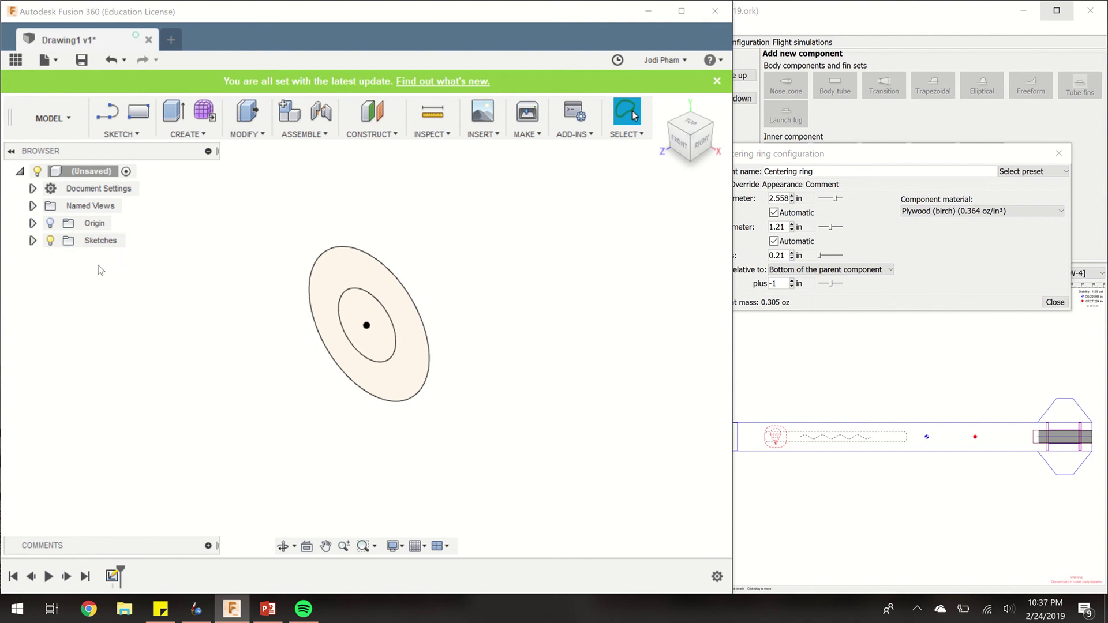
pyautogui.click(33, 241)
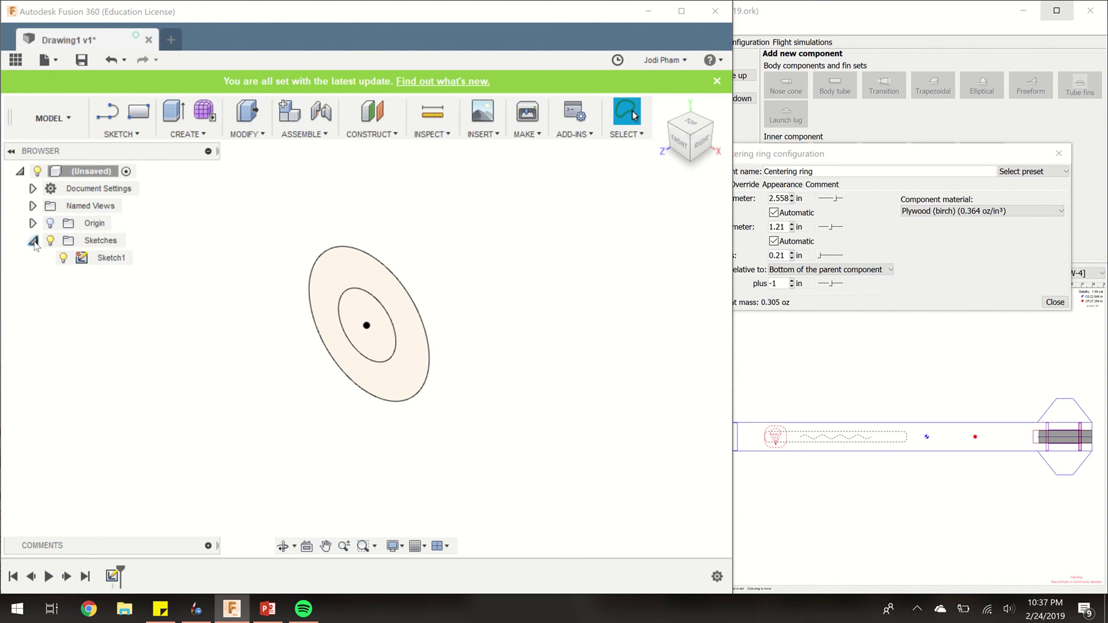
pyautogui.rightClick(110, 263)
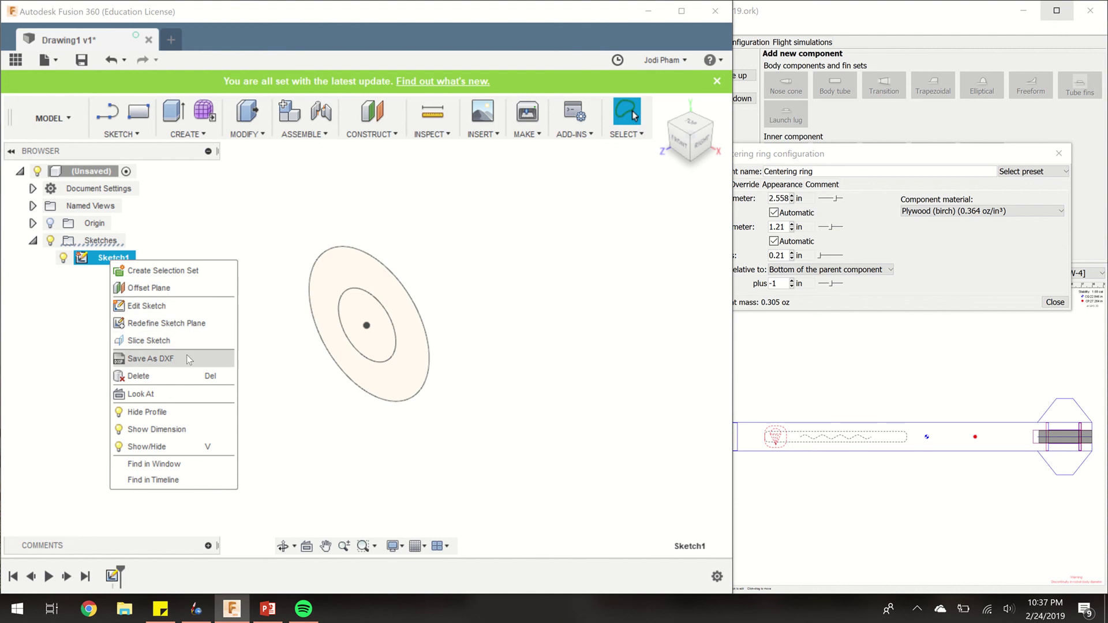
pyautogui.click(187, 359)
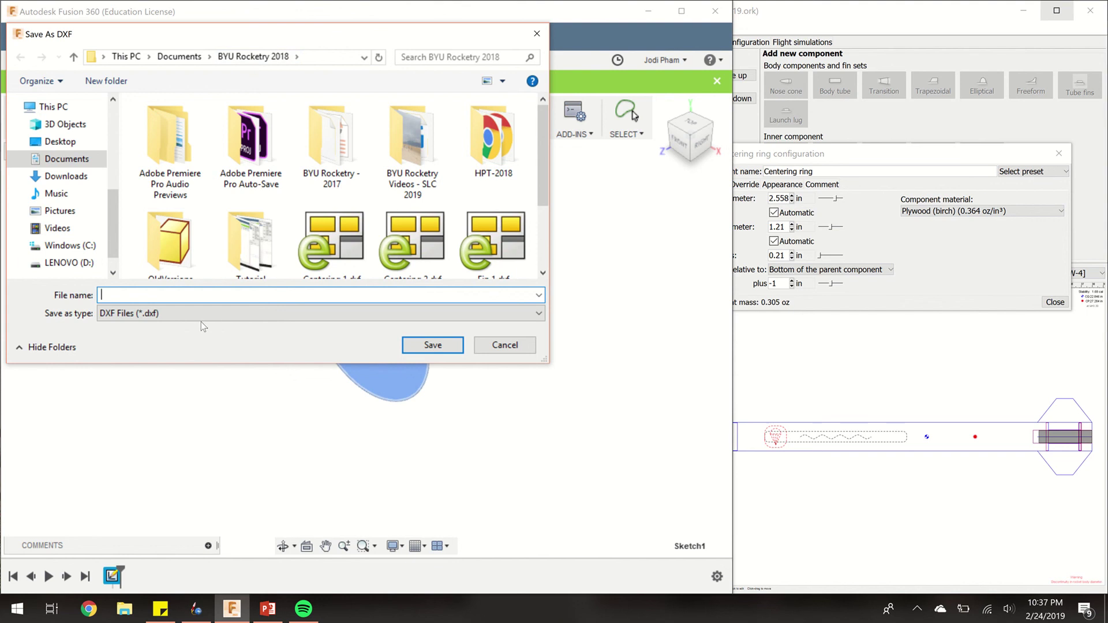
pyautogui.write('Center')
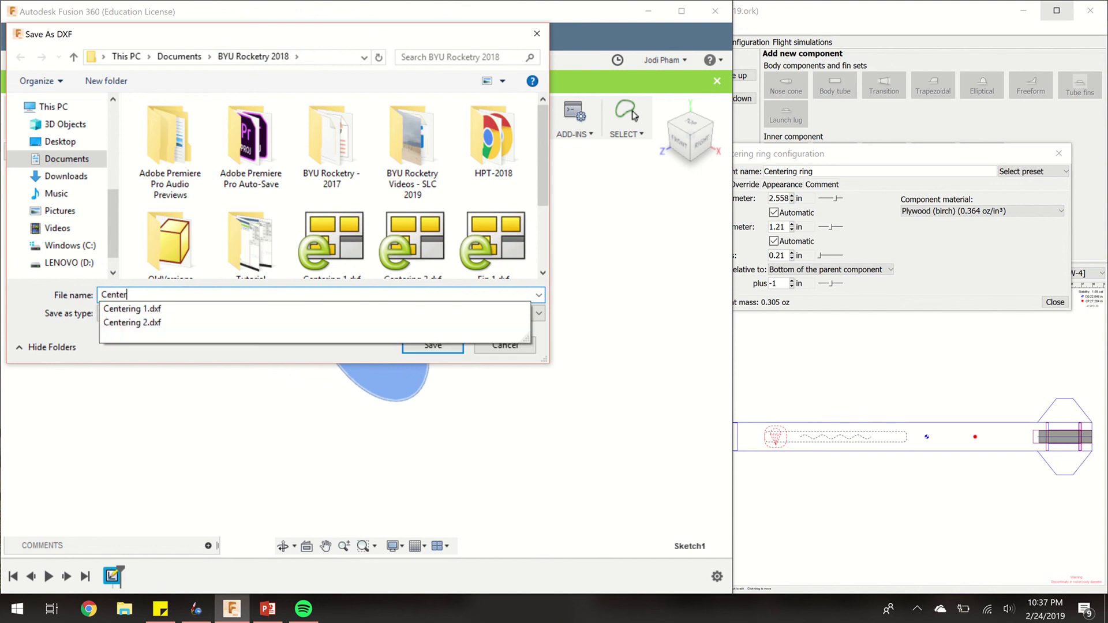
pyautogui.write('ing Ring')
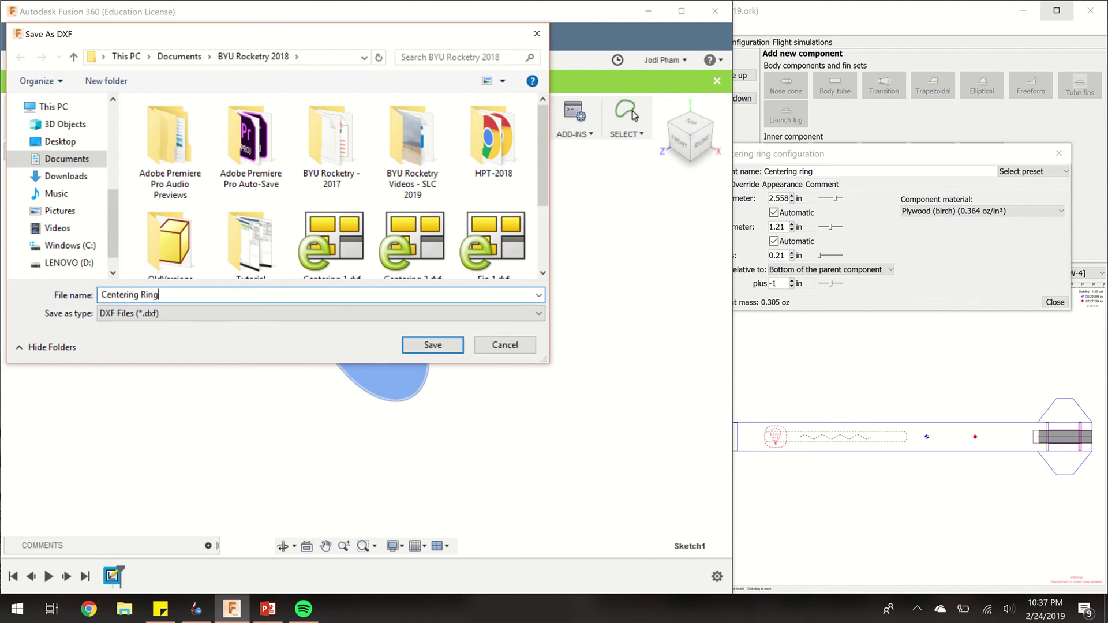
pyautogui.write(' Example 1')
pyautogui.press('Return')
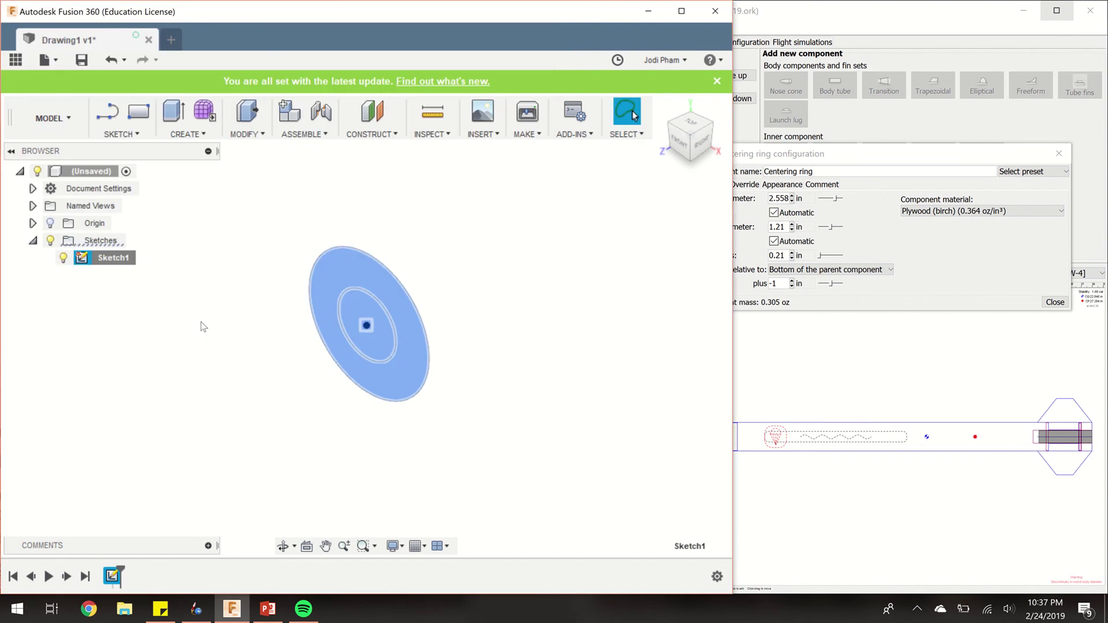